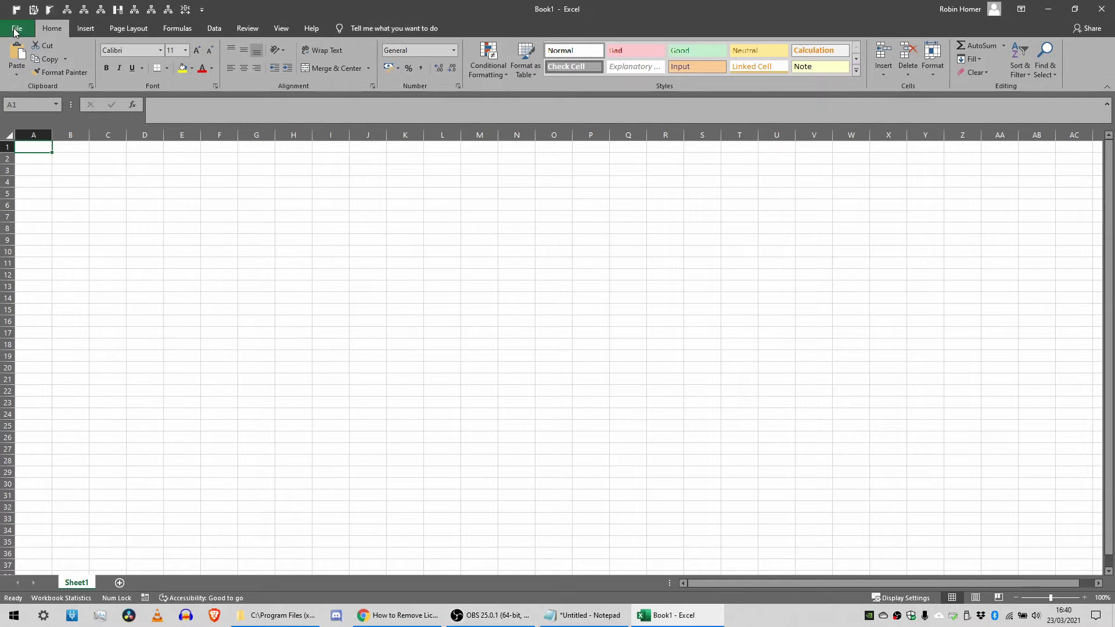
# Step: Check Excel's Account page, dismiss the licence change without altering it, and close Excel
pyautogui.click(47, 538)
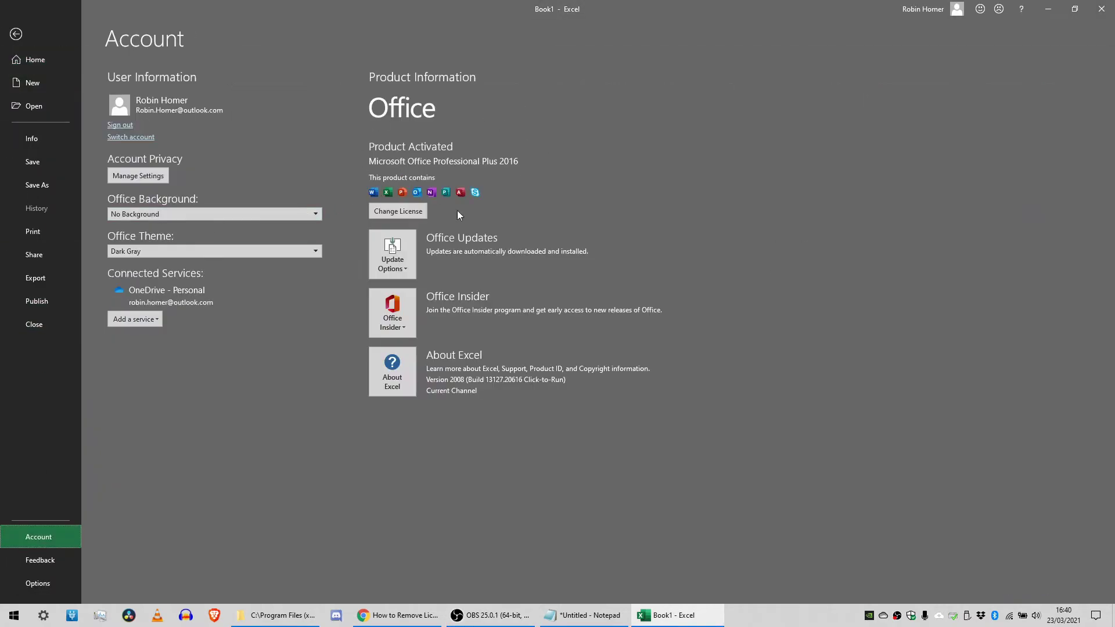
pyautogui.click(390, 211)
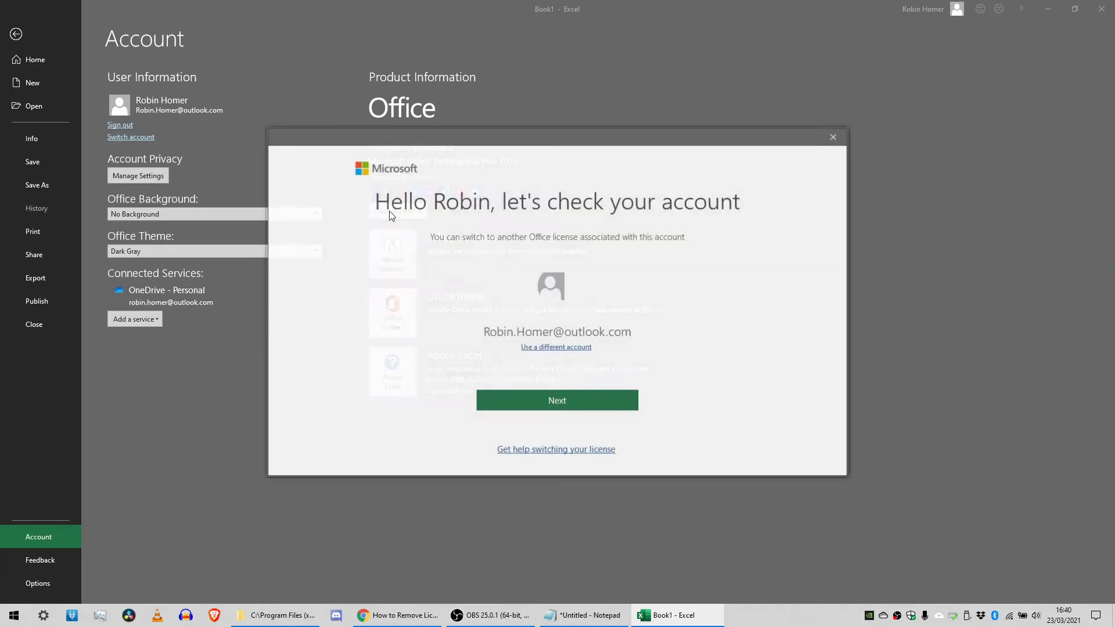
pyautogui.click(558, 406)
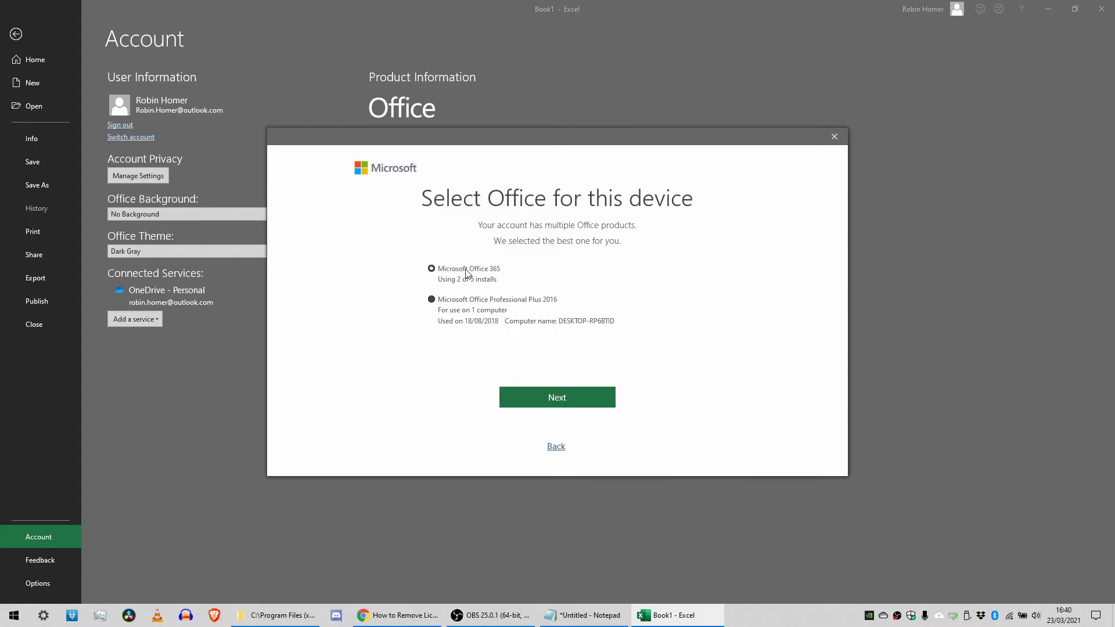
pyautogui.click(834, 135)
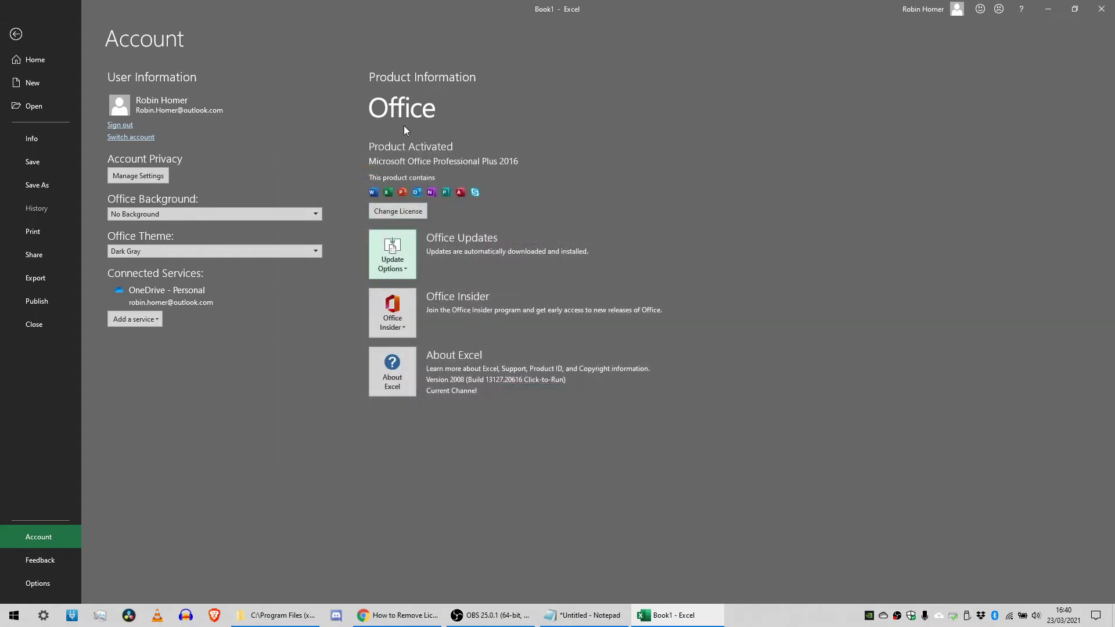
pyautogui.click(12, 35)
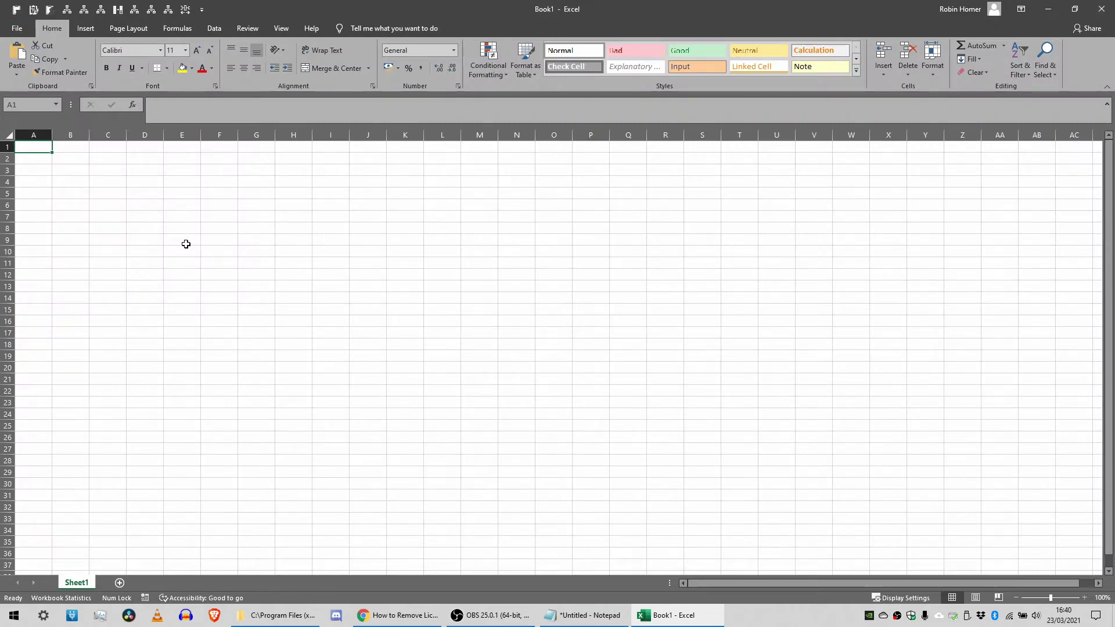
pyautogui.click(1101, 10)
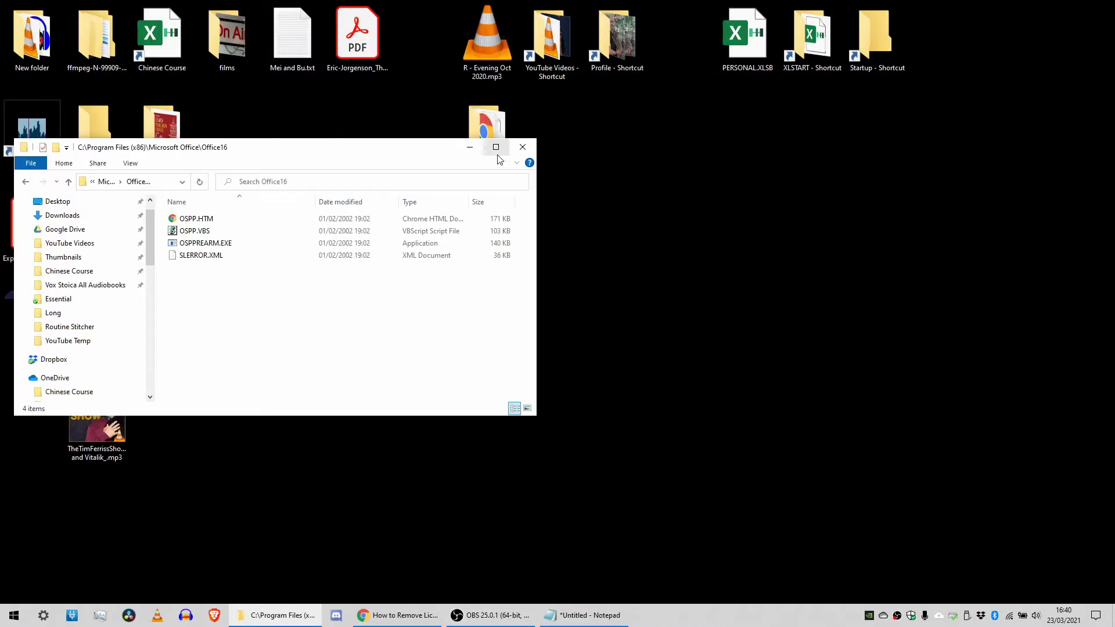
# Step: Maximize Explorer at Office16, copy its folder path, and search Start for cmd
pyautogui.click(497, 147)
pyautogui.click(70, 38)
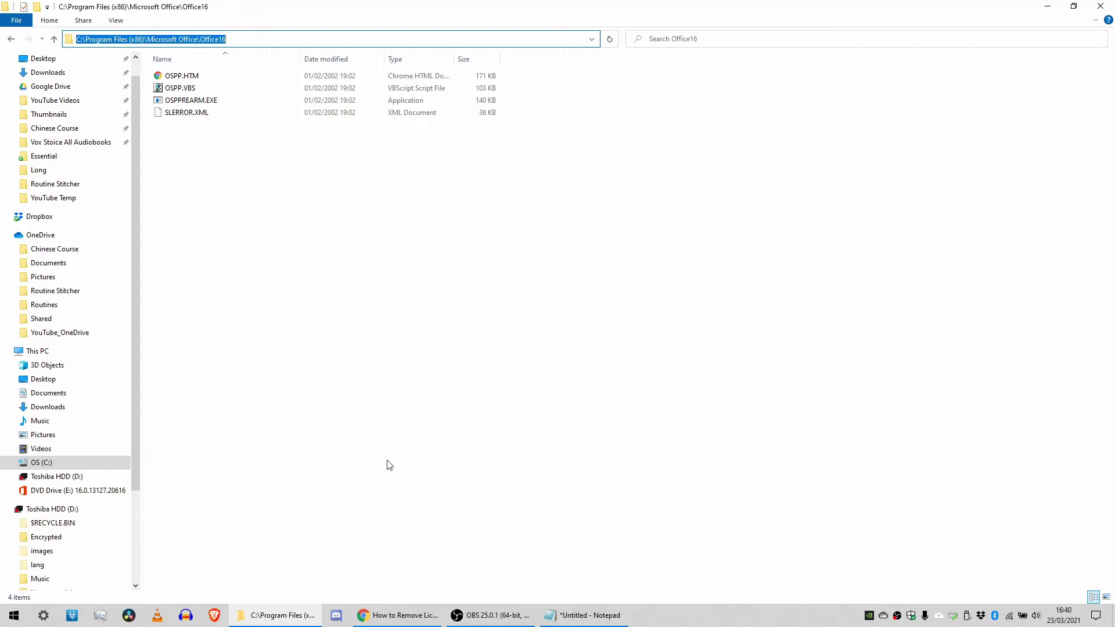
pyautogui.moveTo(53, 579)
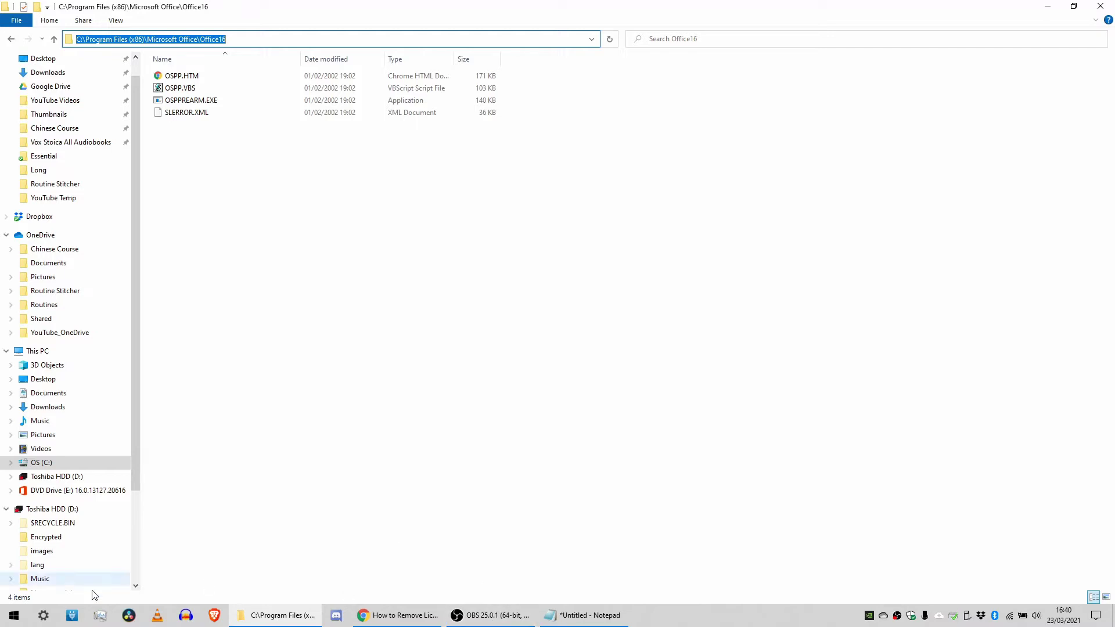
pyautogui.click(27, 613)
pyautogui.write('cmd')
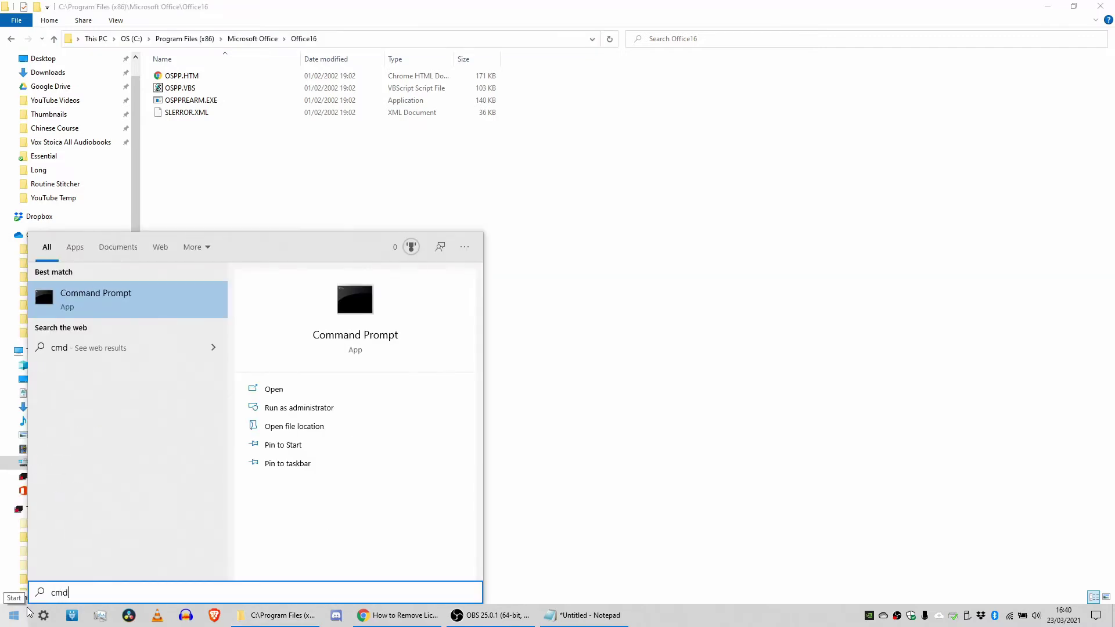
# Step: Launch an administrator Command Prompt and cd into the pasted Office16 folder
pyautogui.rightClick(110, 297)
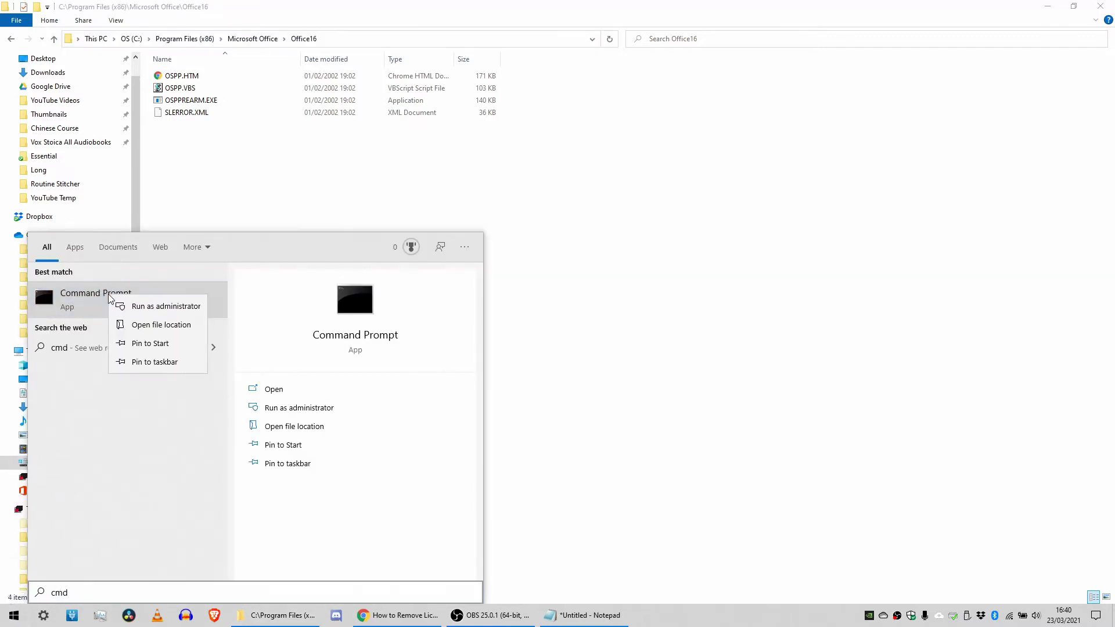
pyautogui.click(143, 310)
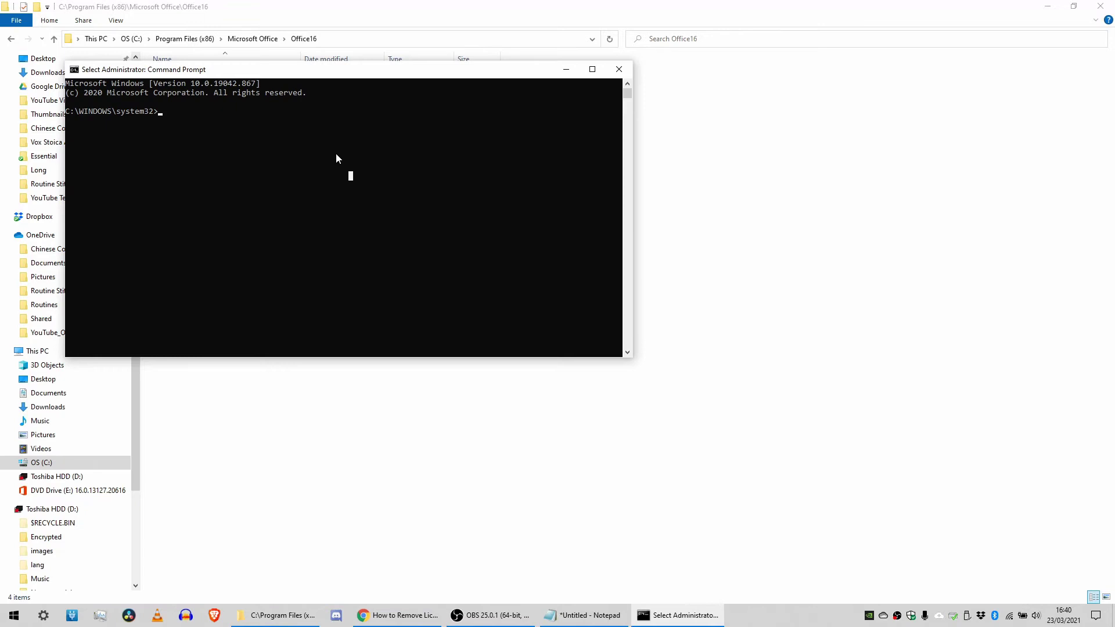
pyautogui.write('cd')
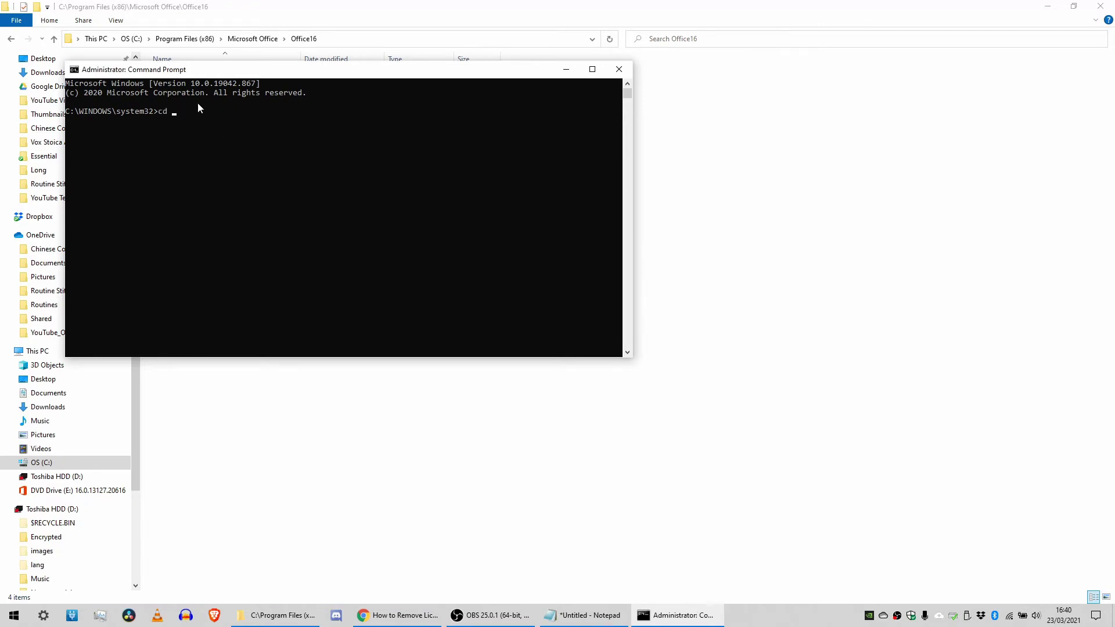
pyautogui.write('C:\\Program Files (x86)\\Microsoft Office\\Office16')
pyautogui.press('Return')
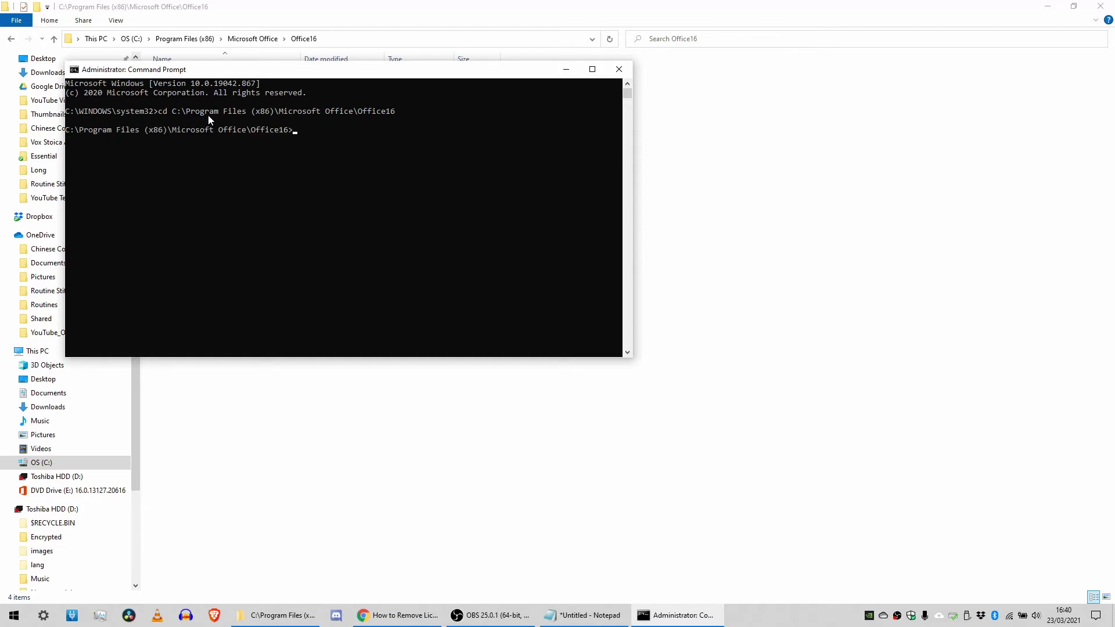
# Step: Move the console to centre screen and enter cscript ospp.vbs /dstatus from the Notepad notes
pyautogui.moveTo(219, 70); pyautogui.dragTo(541, 174)
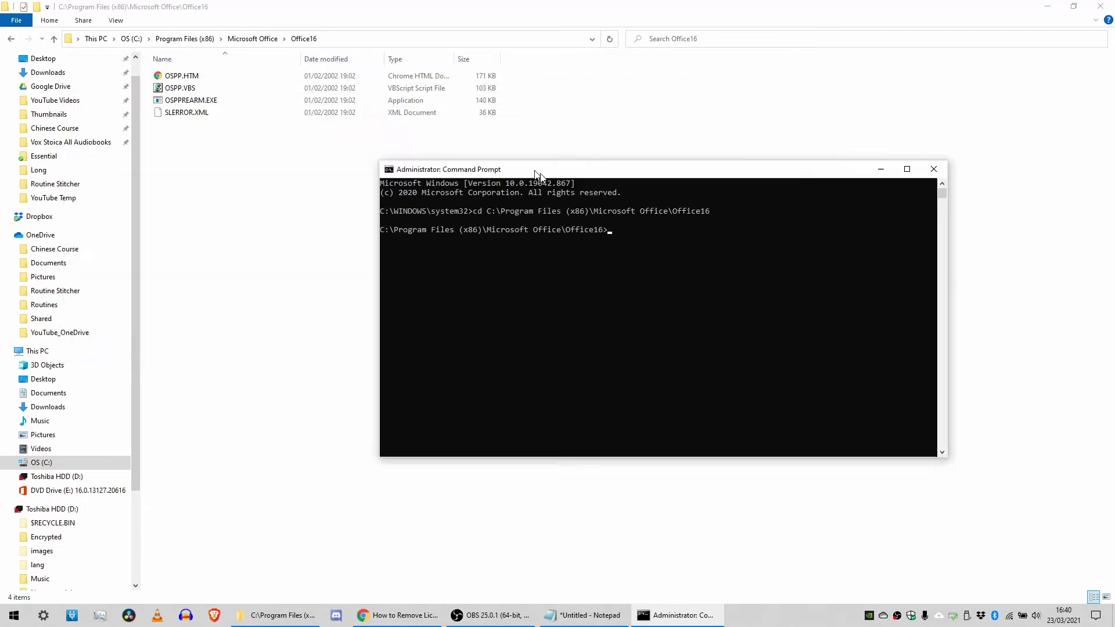
pyautogui.click(571, 619)
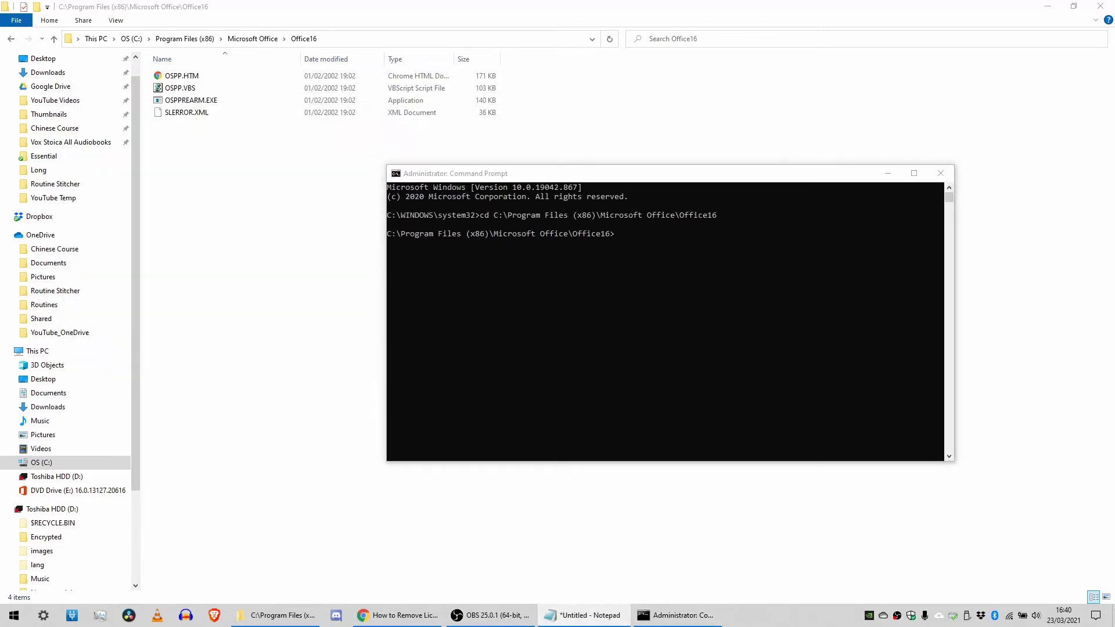
pyautogui.click(621, 235)
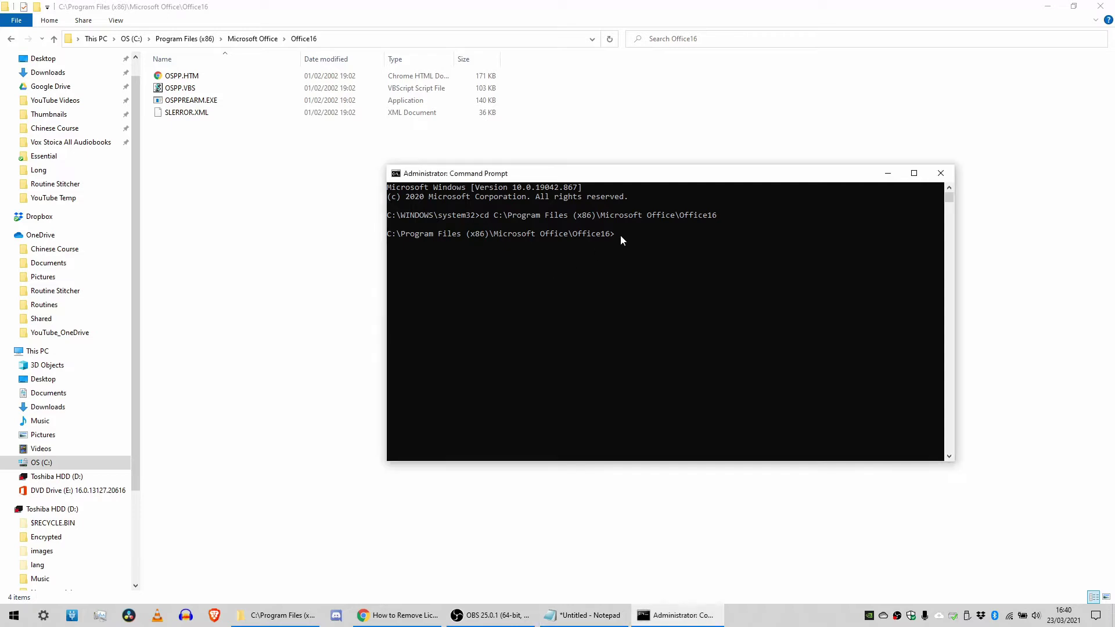
pyautogui.write('cscript ospp.vbs /dstatus')
# Step: Run /dstatus, then uninstall the Office 16 ProPlus retail key with ospp.vbs /unpkey using its last 5 characters
pyautogui.press('Return')
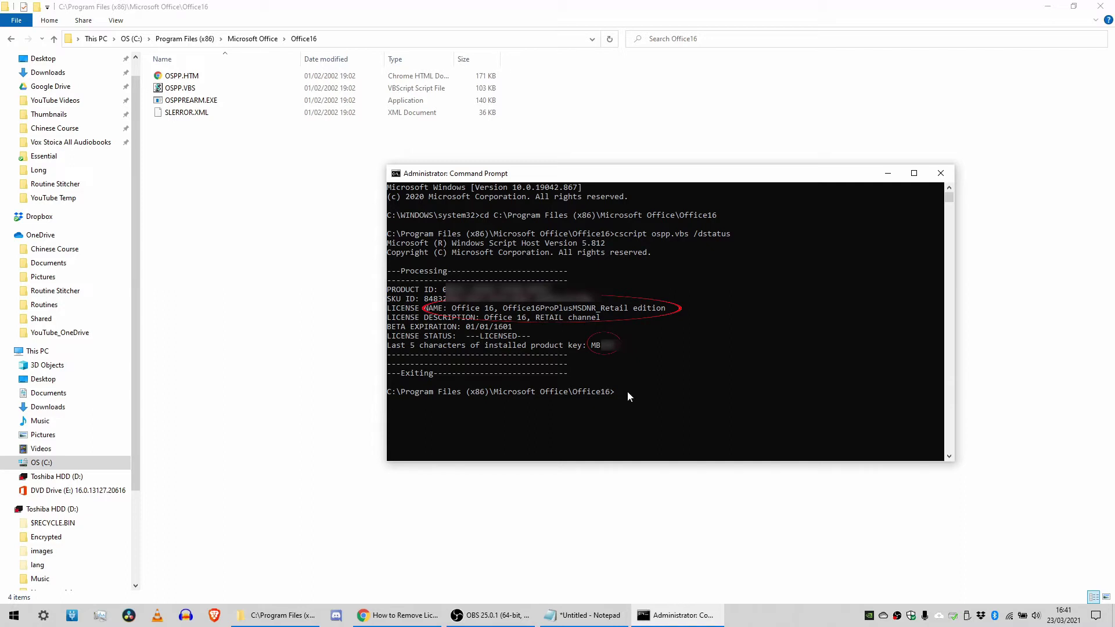
pyautogui.write('cscript ospp.vbs /unpkey:MB')
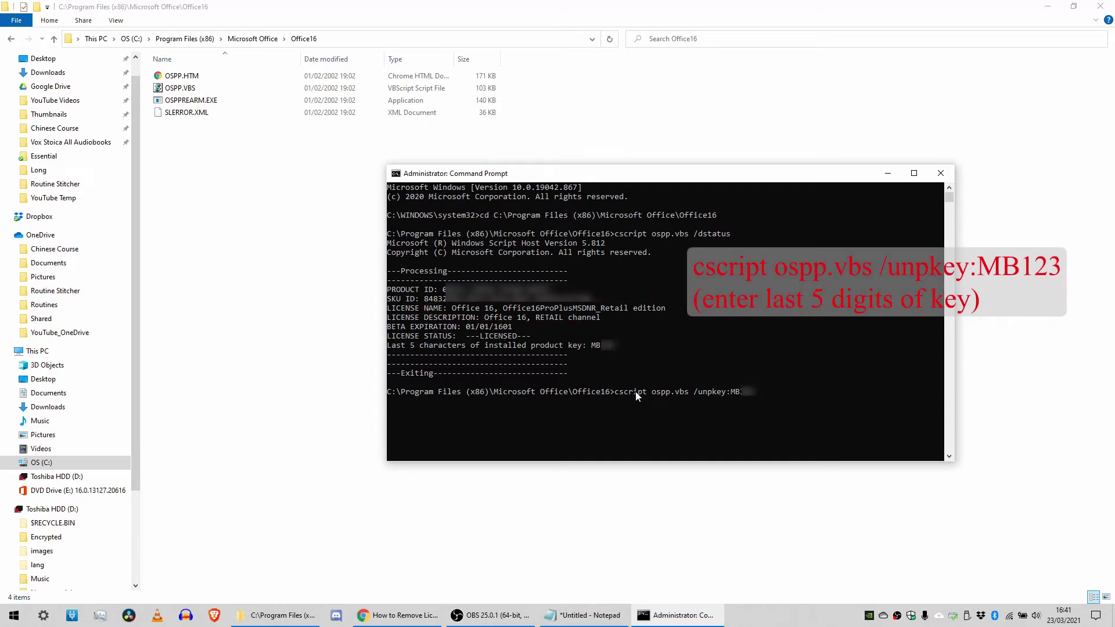
pyautogui.press('Return')
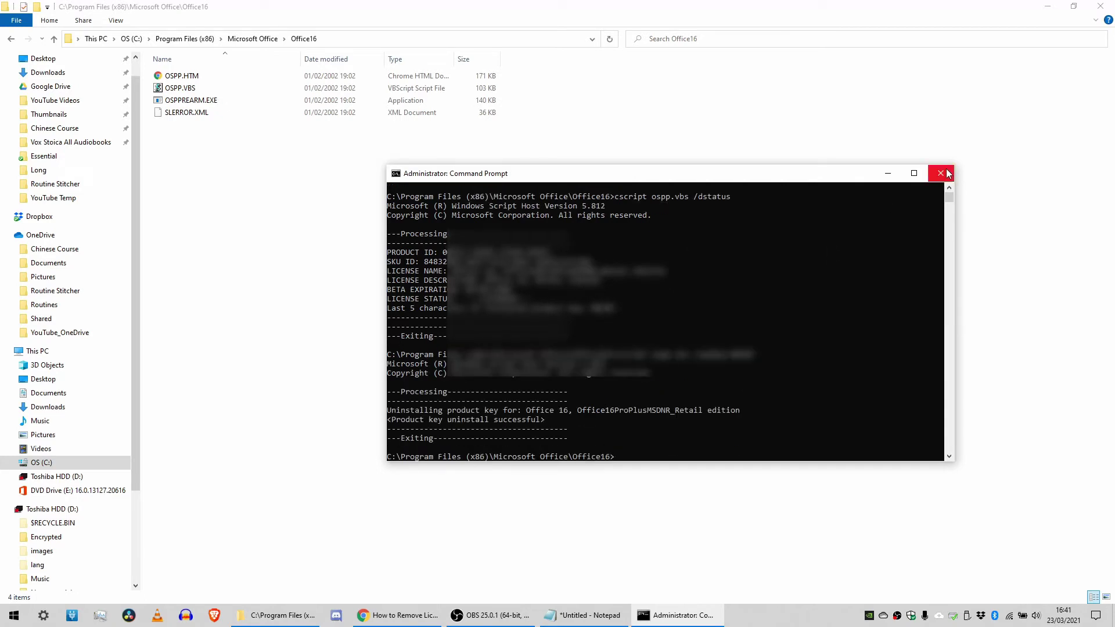
pyautogui.click(994, 35)
# Step: Reveal the desktop and relaunch Excel from Start search
pyautogui.click(1049, 6)
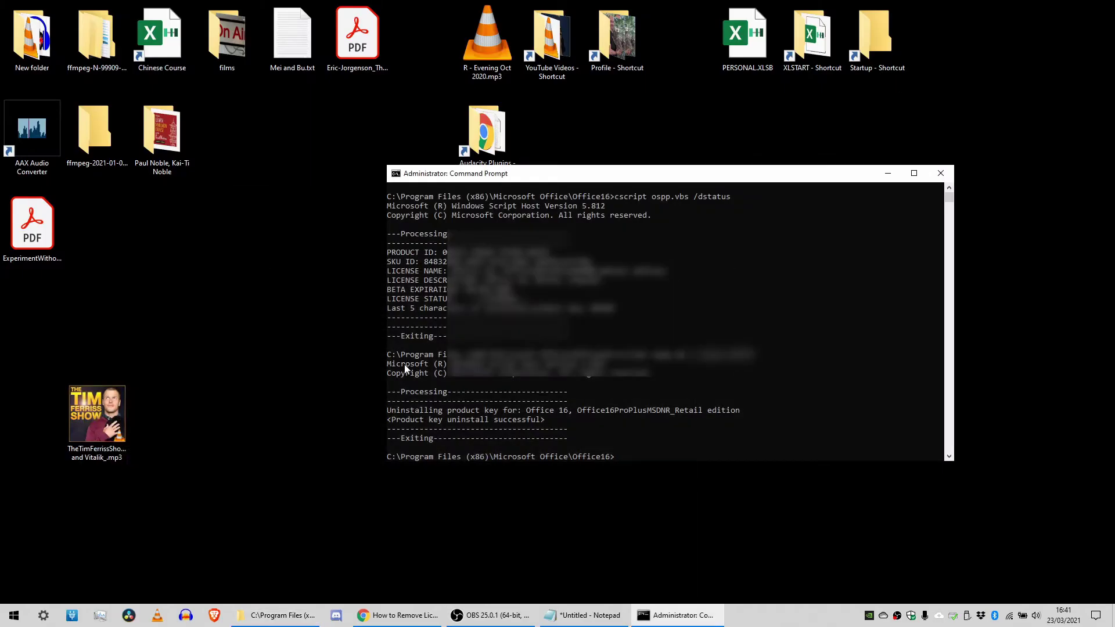
pyautogui.press('super')
pyautogui.write('excel')
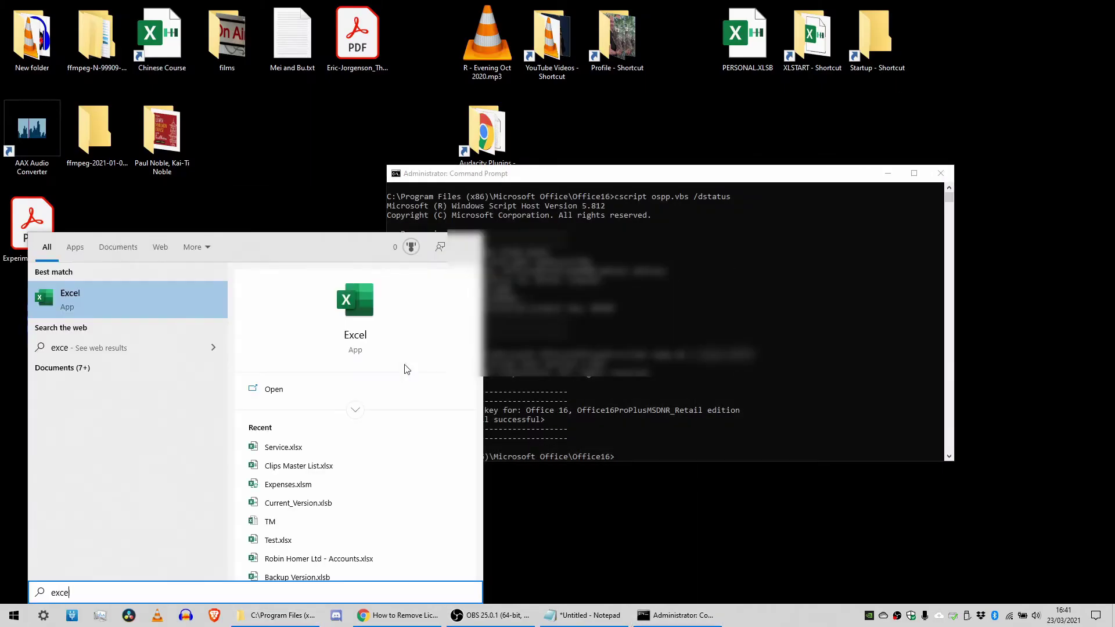
pyautogui.press('Return')
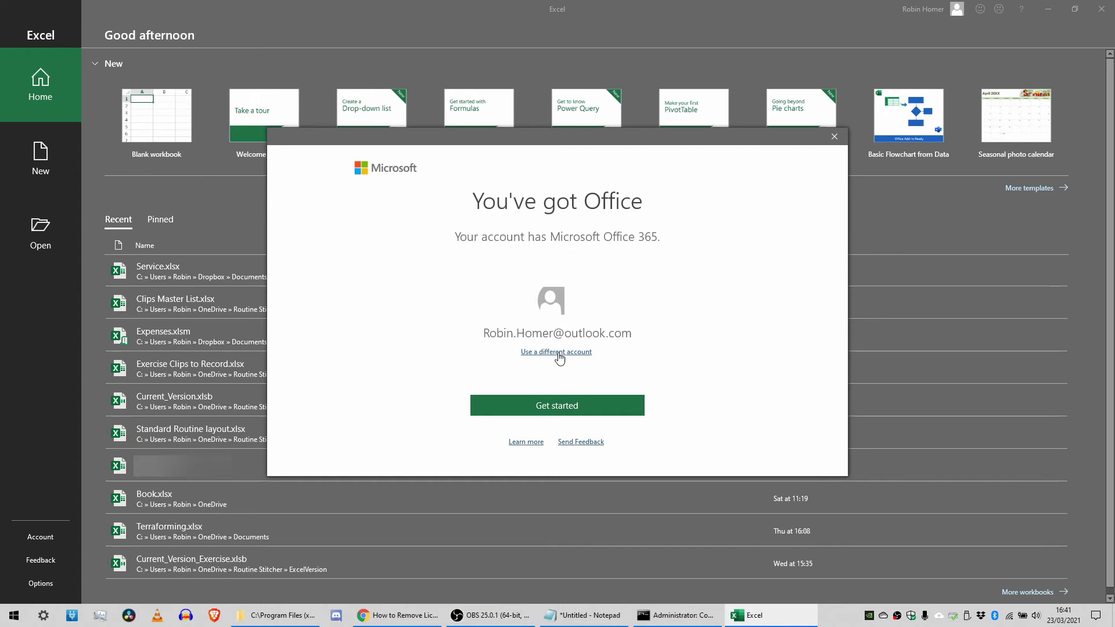
# Step: Get started and accept the Office 365 licence agreement
pyautogui.click(567, 405)
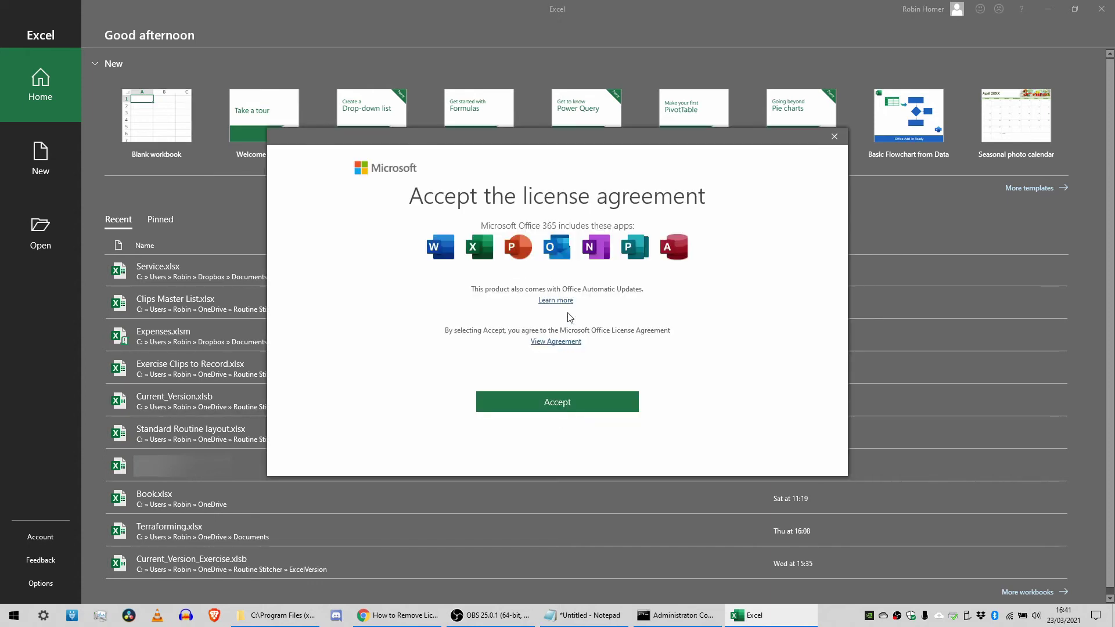
pyautogui.click(562, 403)
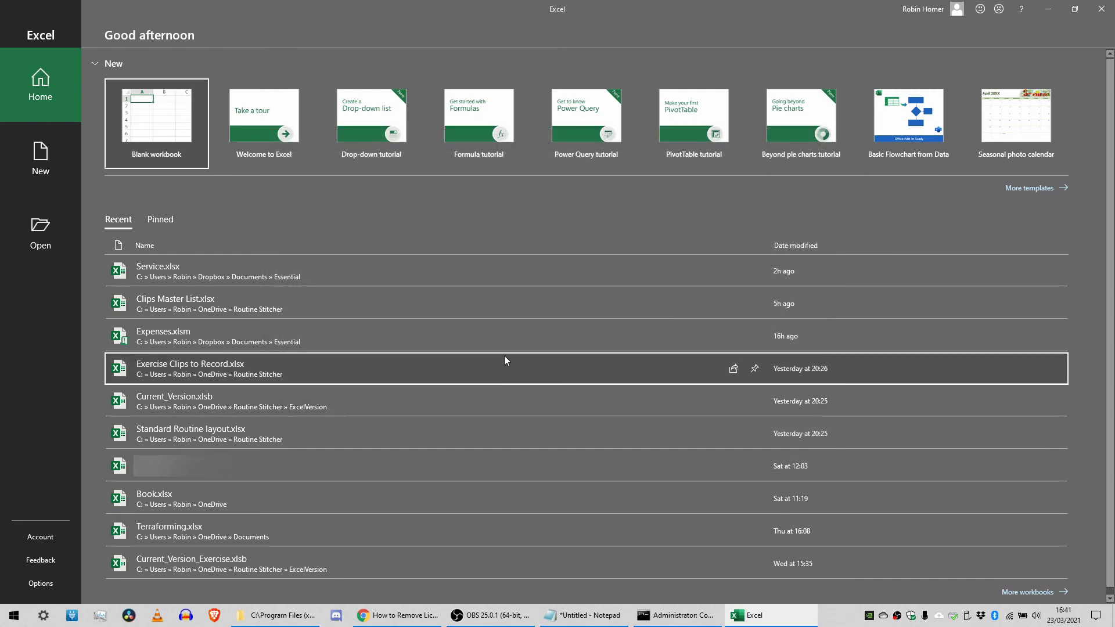
# Step: Create a blank Book1, confirm Account lists Microsoft Office 365 as the subscription, and return to the worksheet
pyautogui.click(173, 133)
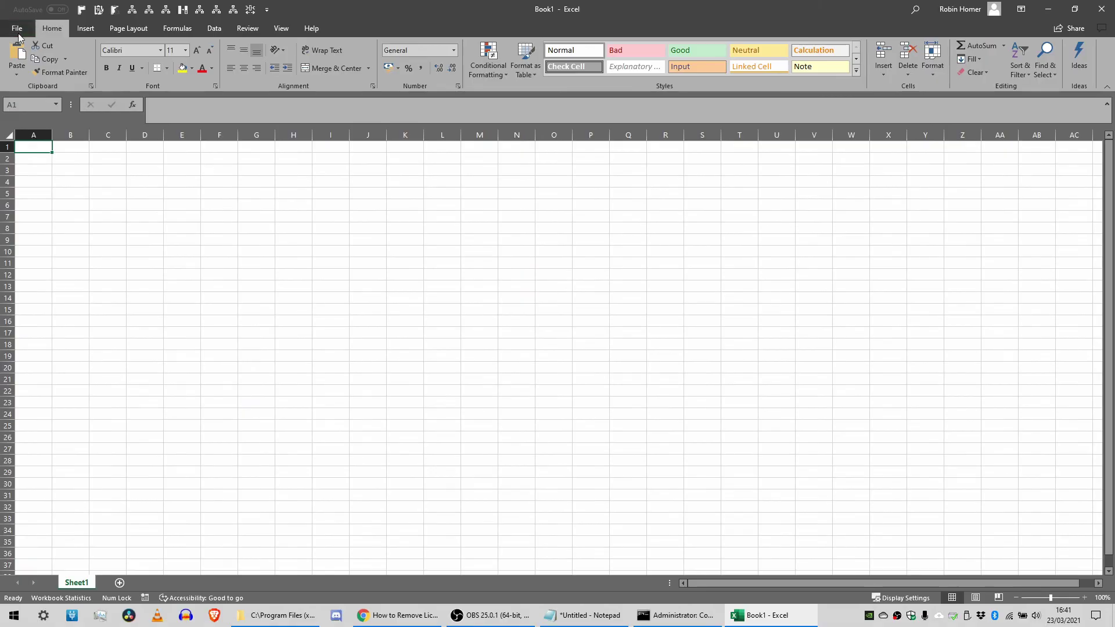
pyautogui.click(17, 28)
pyautogui.click(43, 540)
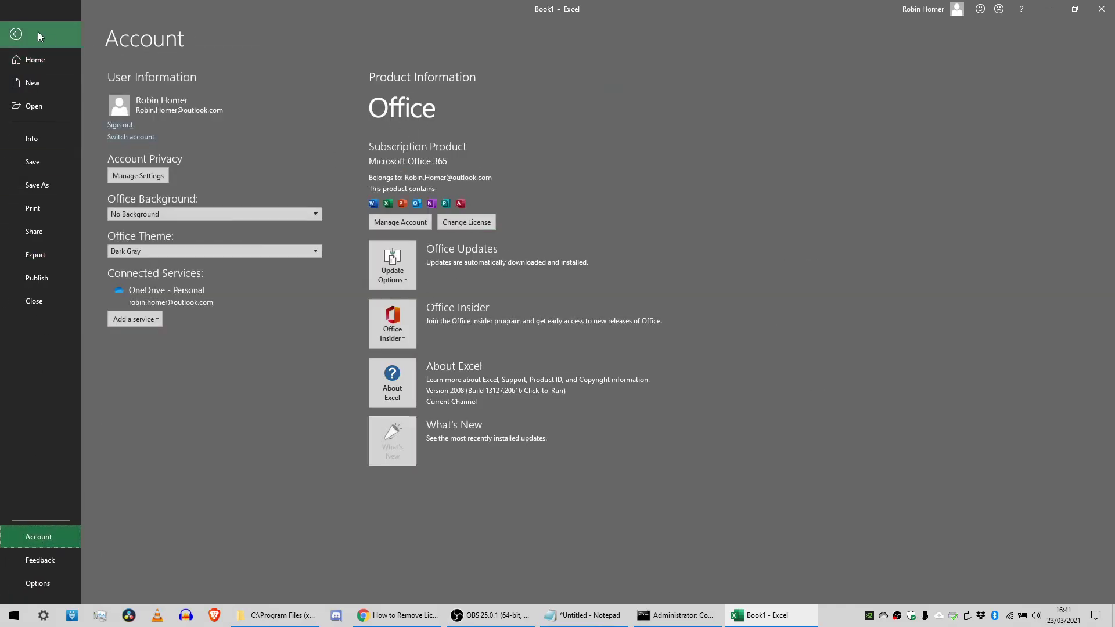
pyautogui.click(17, 33)
pyautogui.hotkey('alt', 'Tab')
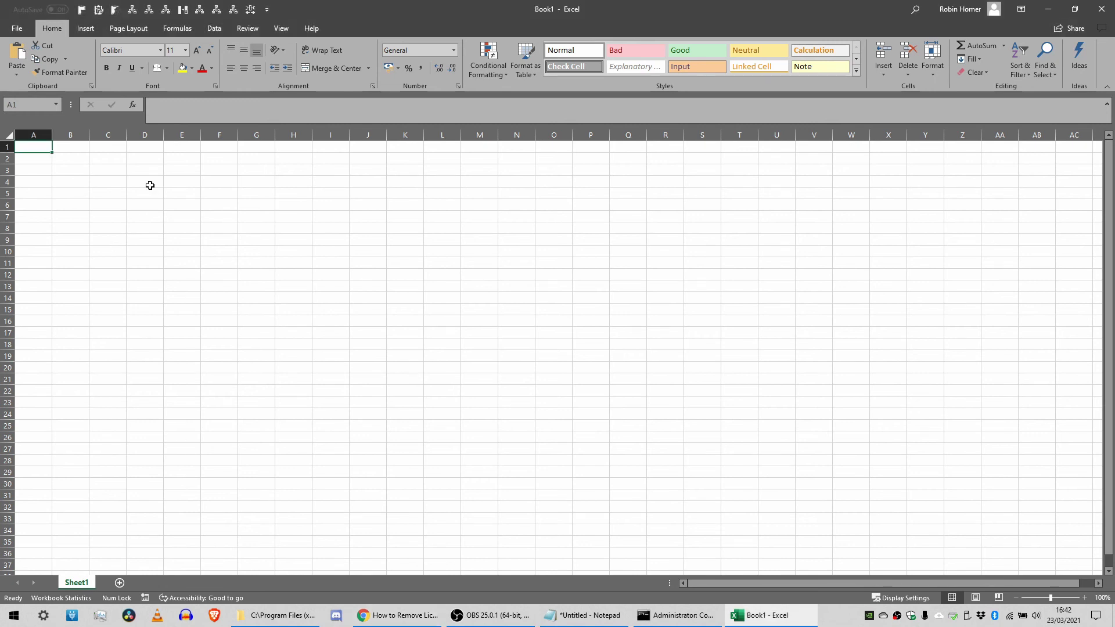
pyautogui.write('=te')
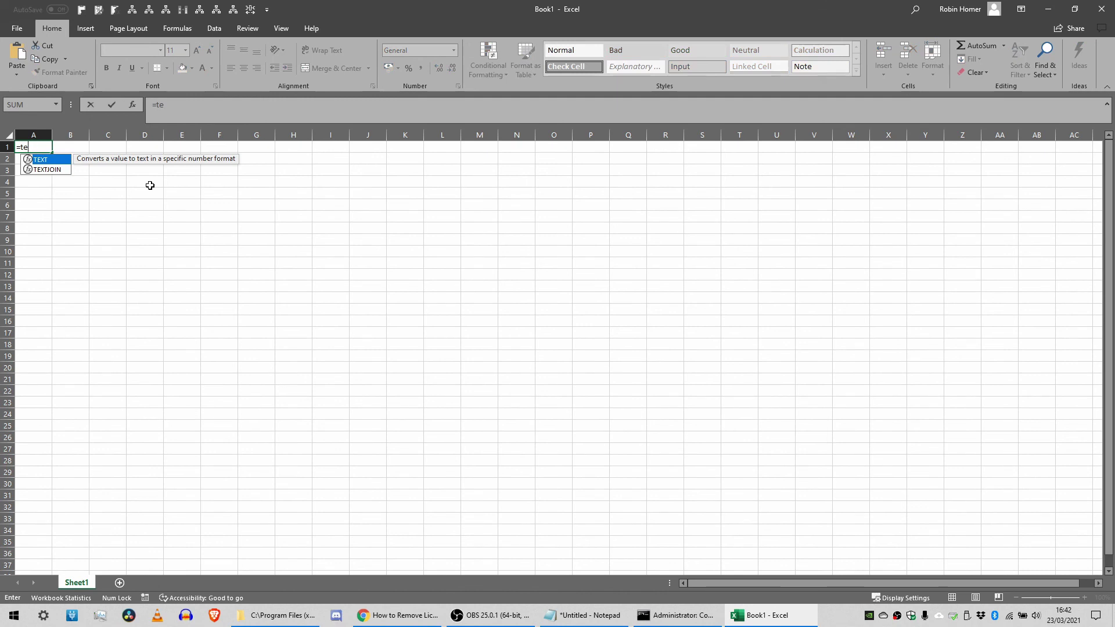
# Step: Start =TEXTJOIN( in A1, cancel it, and close the workbook to raise the save-changes prompt
pyautogui.press('Down')
pyautogui.press('Tab')
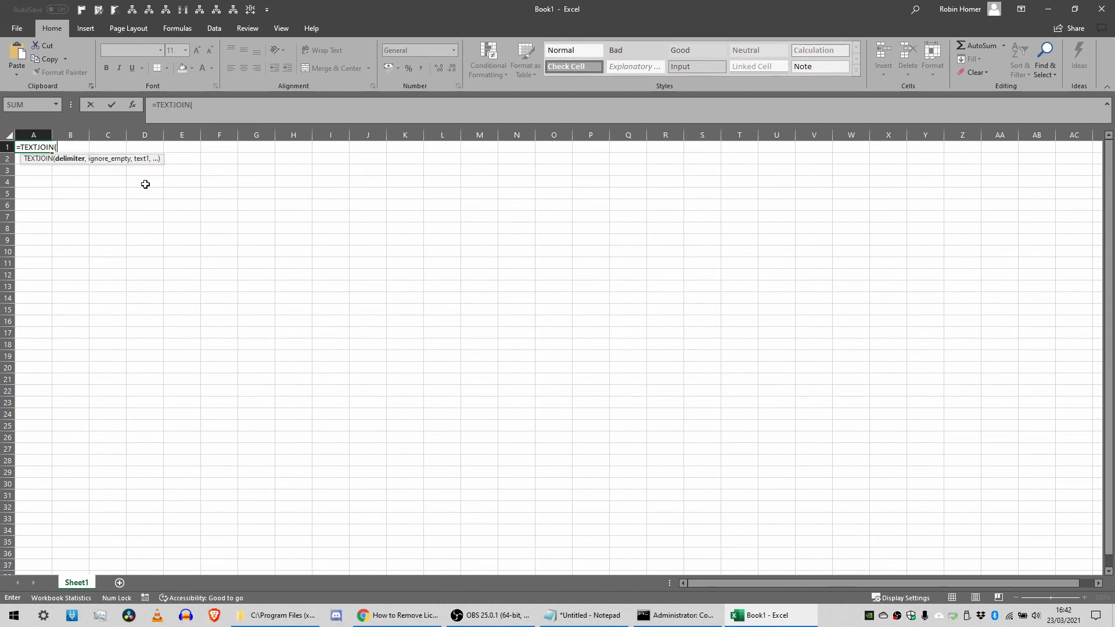
pyautogui.press('Escape')
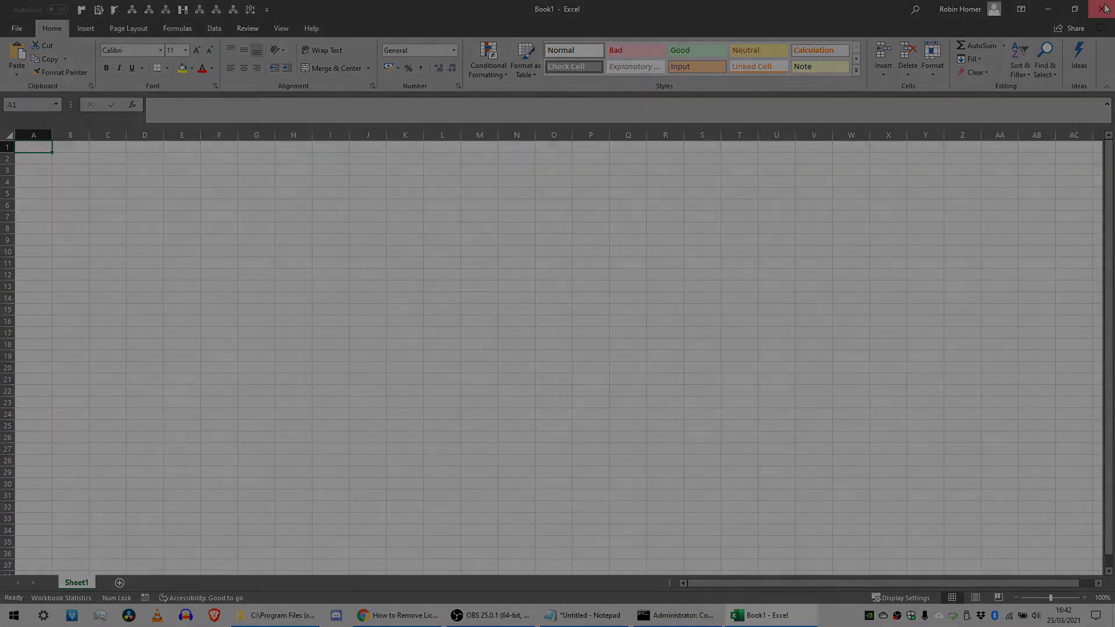
pyautogui.click(1107, 7)
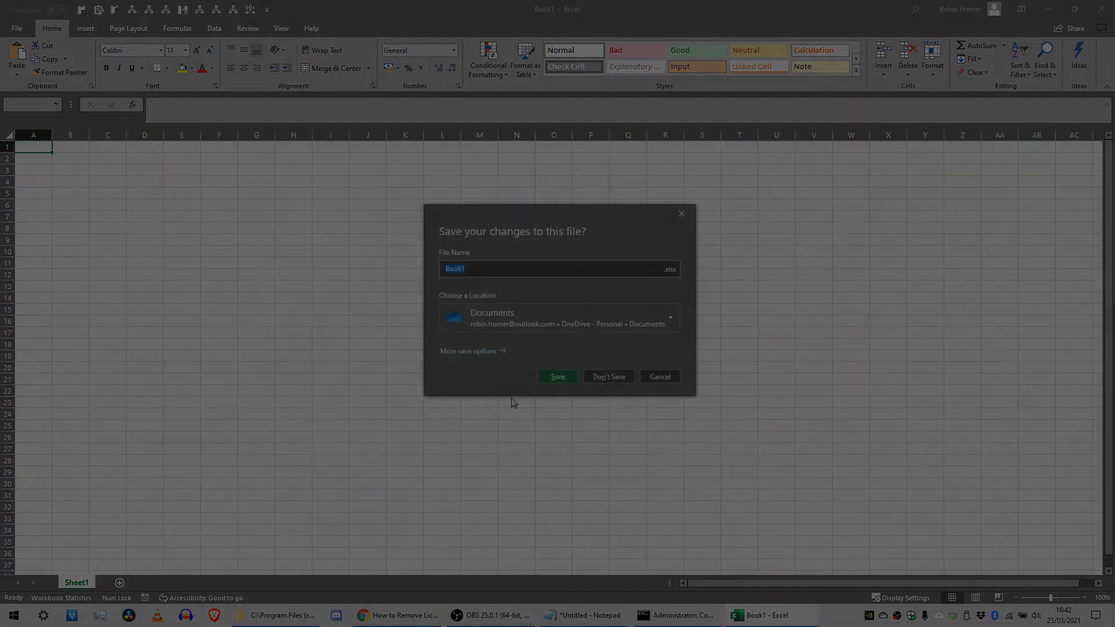